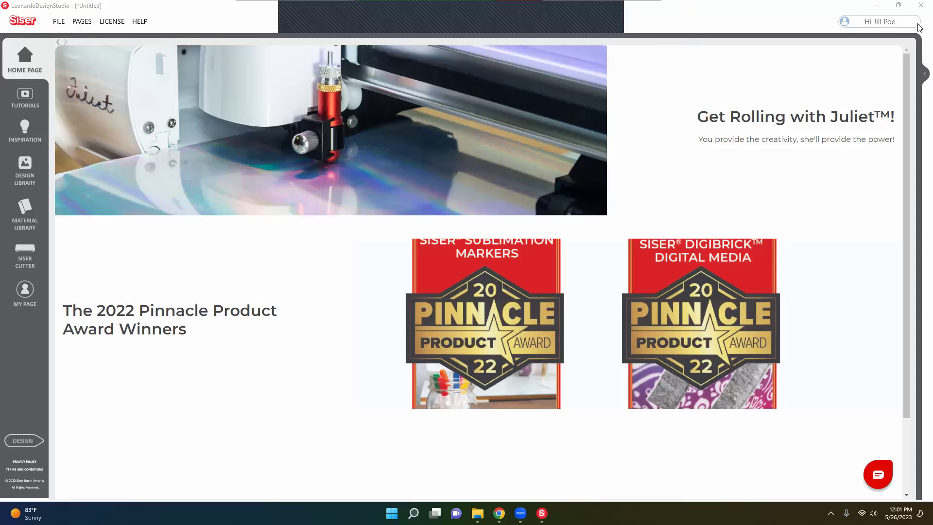
Switch from the home page to the DESIGN workspace with the cutting mat.
left_click(183, 213)
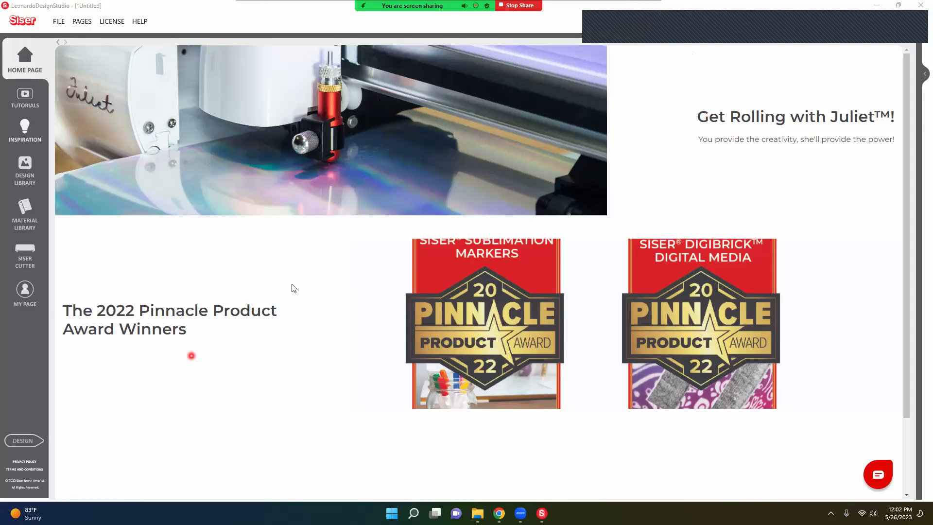
left_click(28, 442)
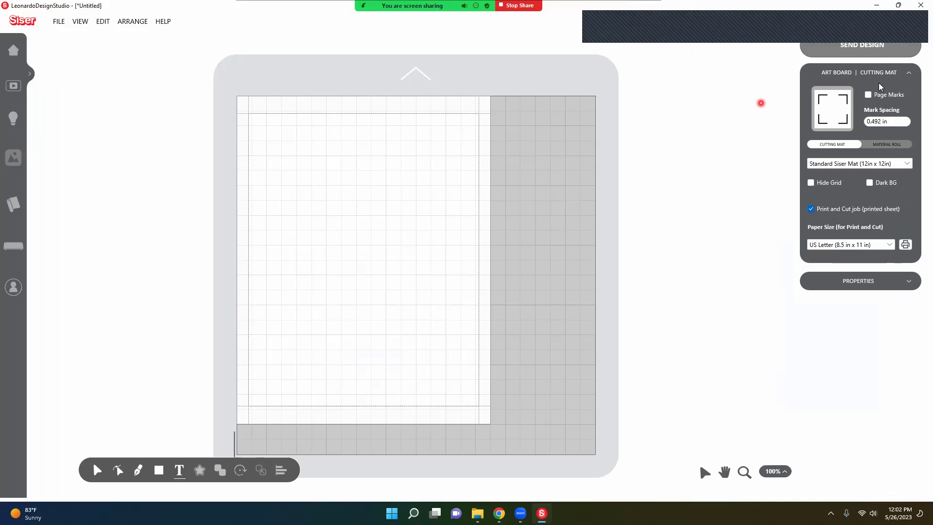
left_click(909, 73)
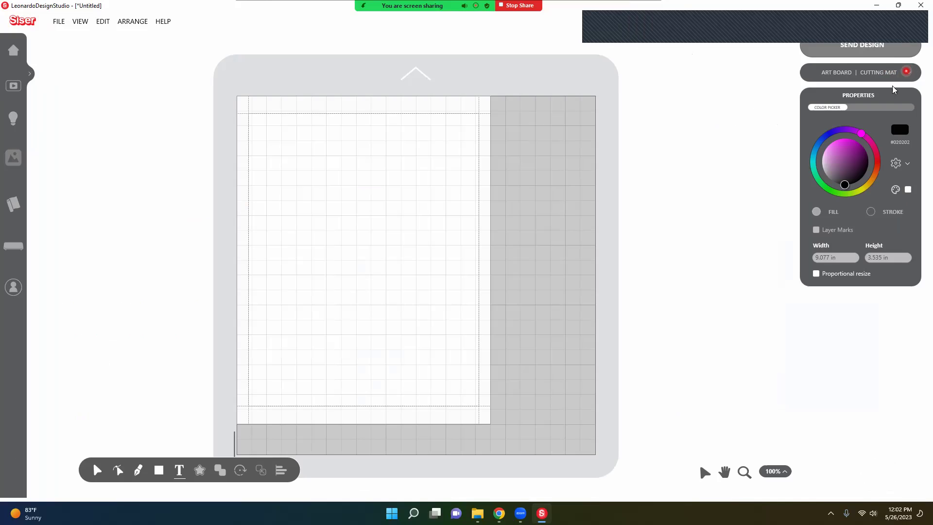
left_click(909, 73)
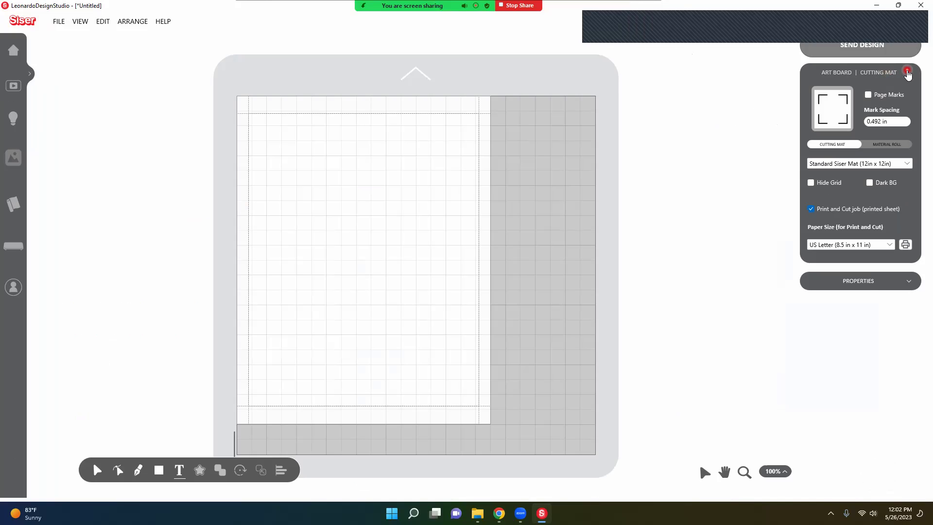
left_click(827, 146)
left_click(811, 209)
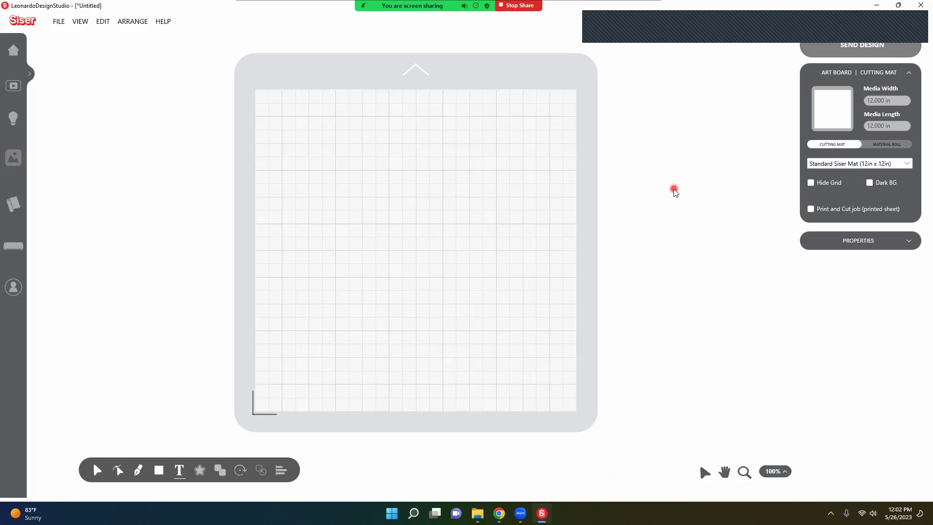
left_click(878, 74)
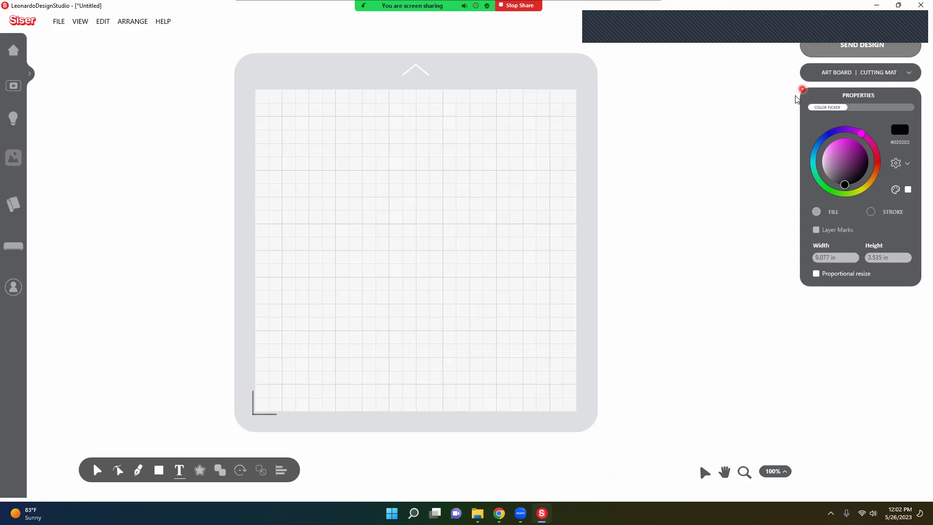
left_click(910, 73)
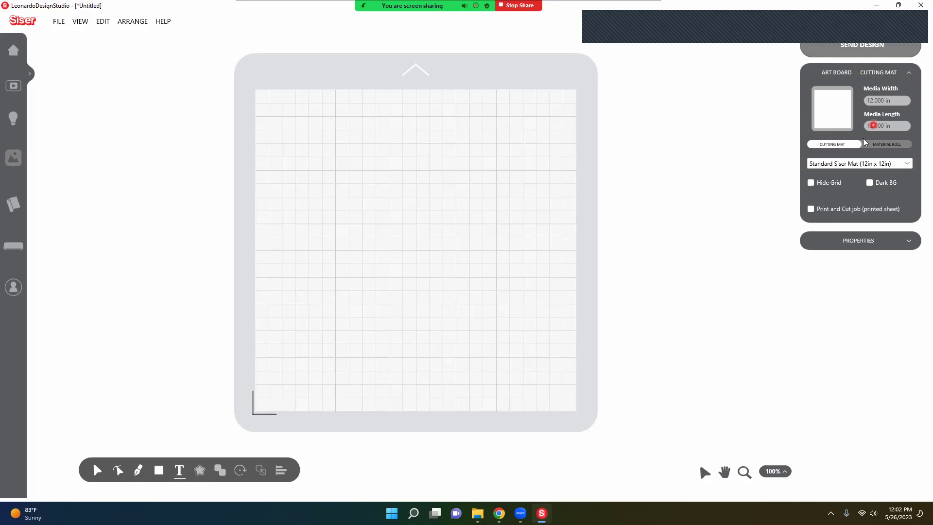
left_click(843, 165)
left_click(876, 164)
left_click(811, 209)
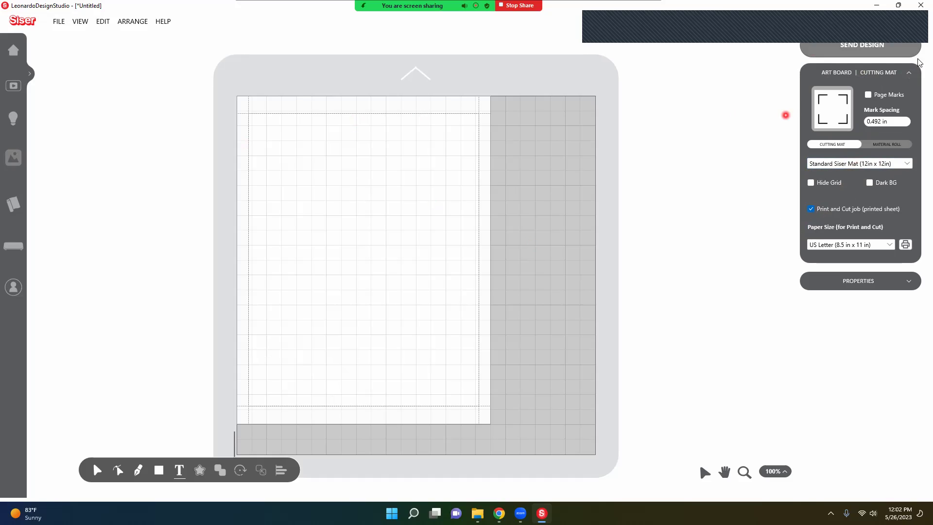
Turn on Page Marks and set the paper size to US Letter (8.5 in x 11 in).
left_click(868, 99)
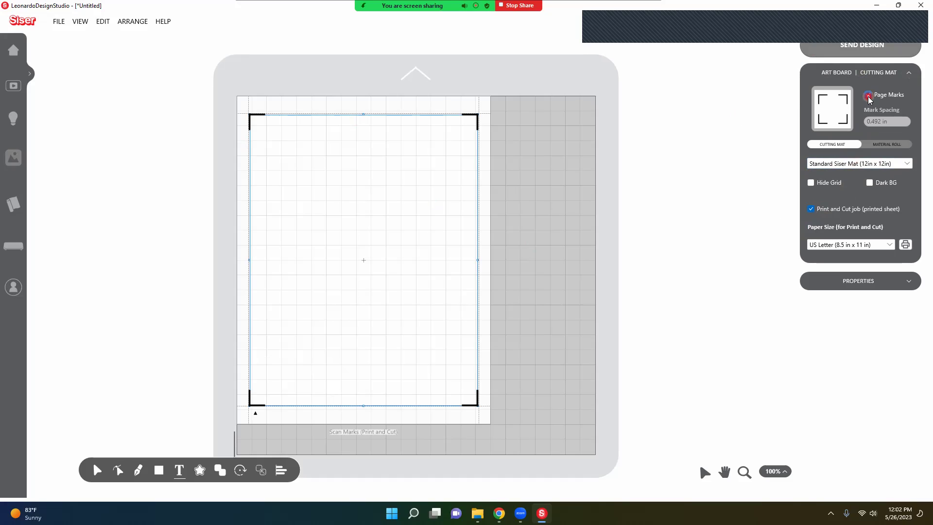
left_click(890, 246)
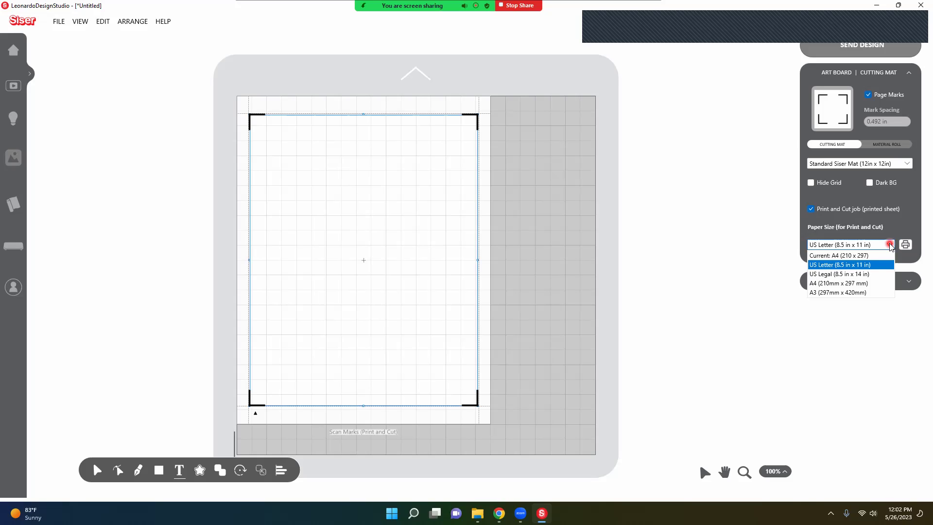
left_click(882, 267)
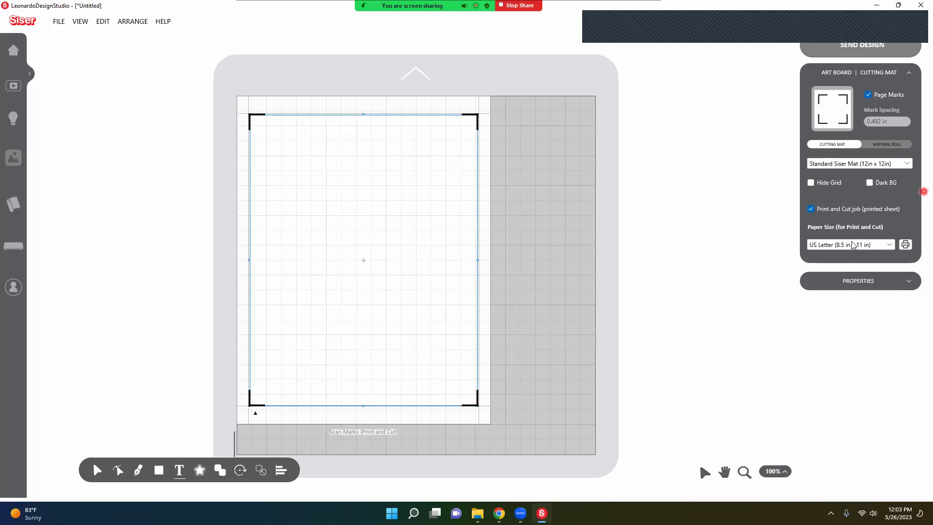
left_click(890, 245)
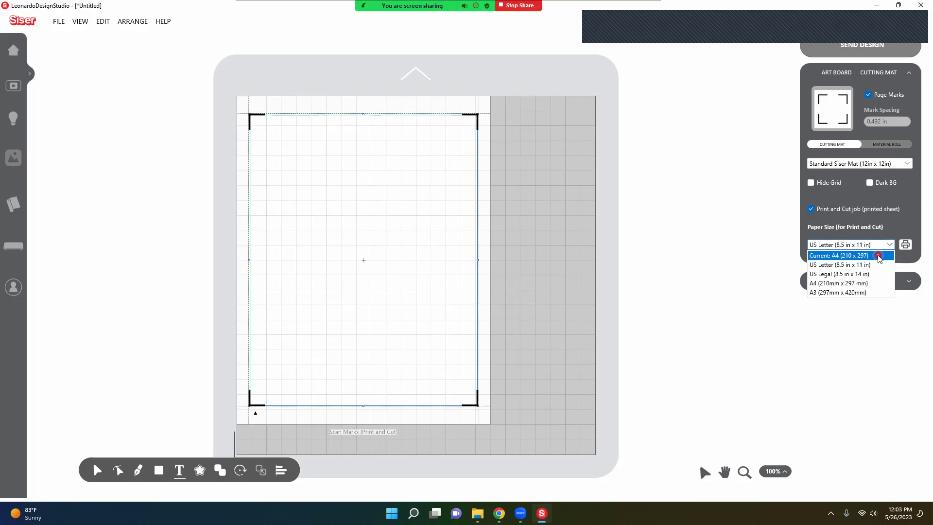
left_click(879, 256)
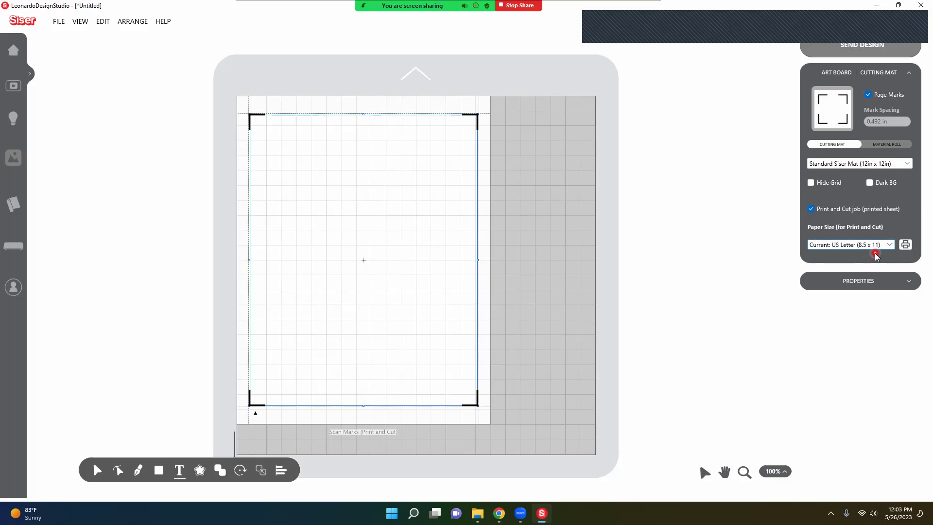
left_click(892, 245)
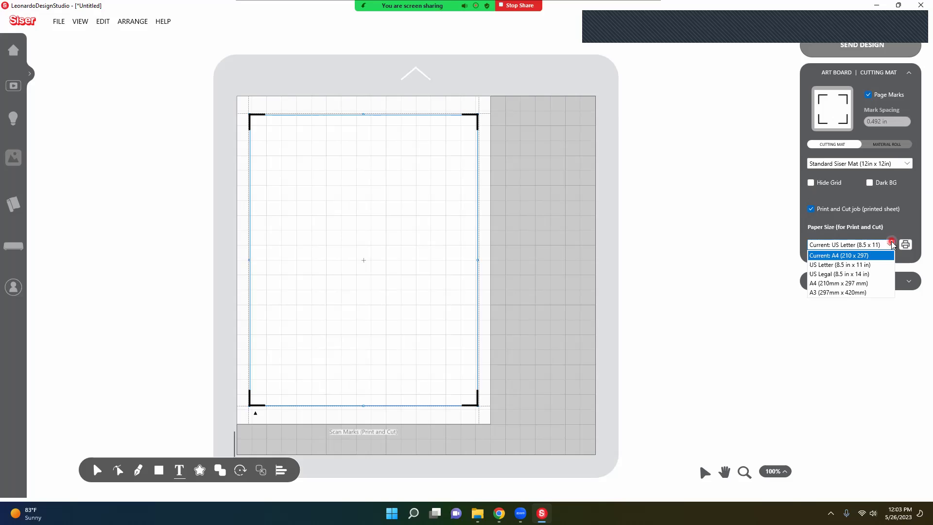
left_click(843, 262)
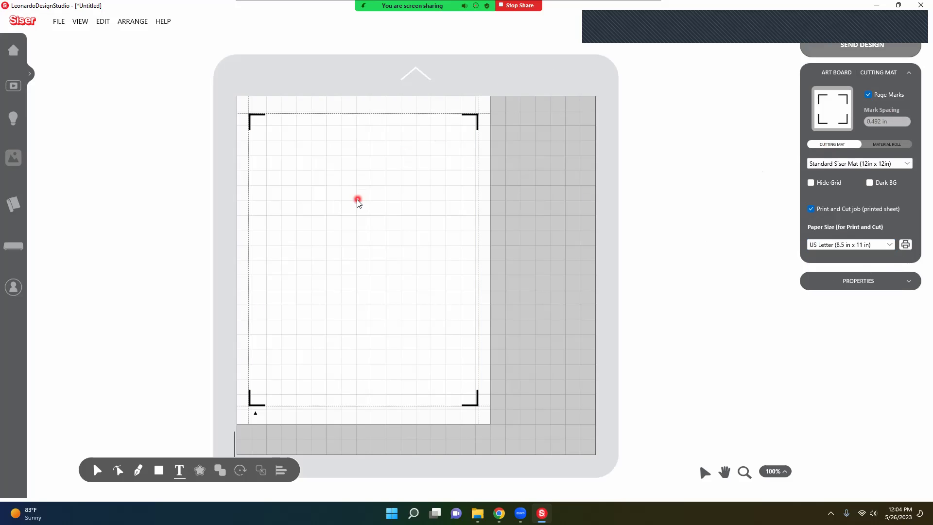
Import the Patriotic Moorica ODG artwork from Downloads, keeping Use Artwork mask on.
left_click(59, 22)
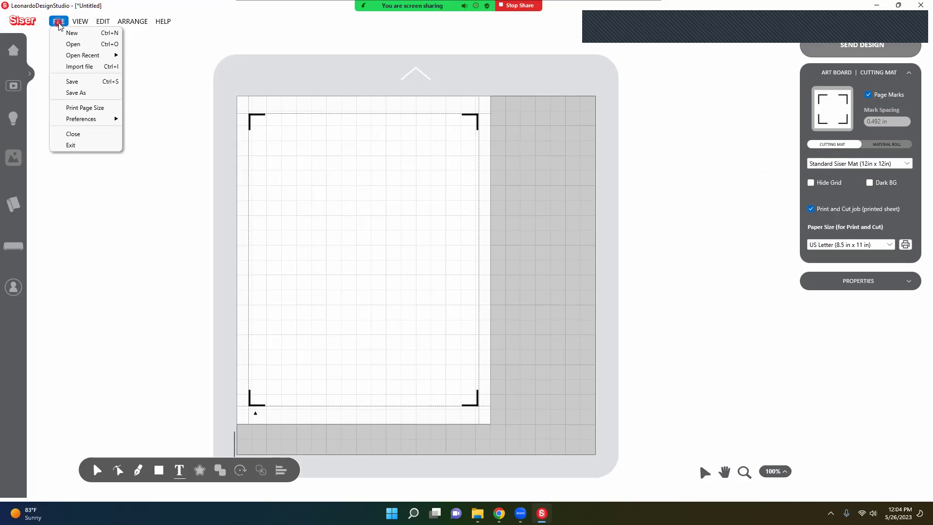
left_click(68, 67)
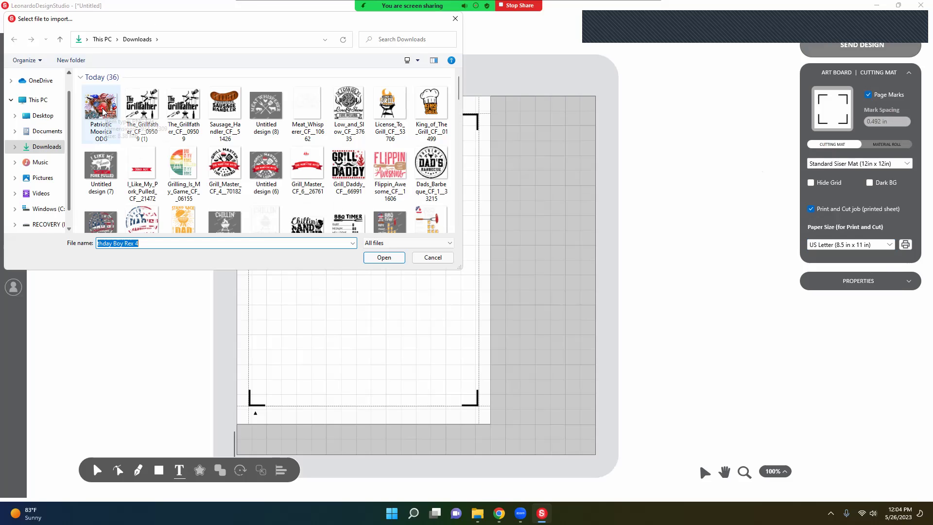
double_click(102, 111)
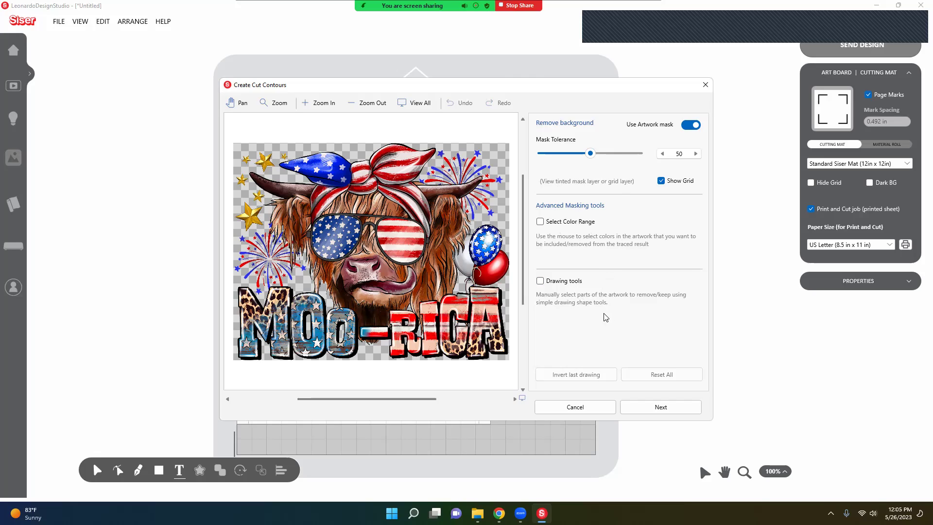
Trace the cow's cut contours with smoothing 60, minimum area 24 and inner holes included.
left_click(640, 409)
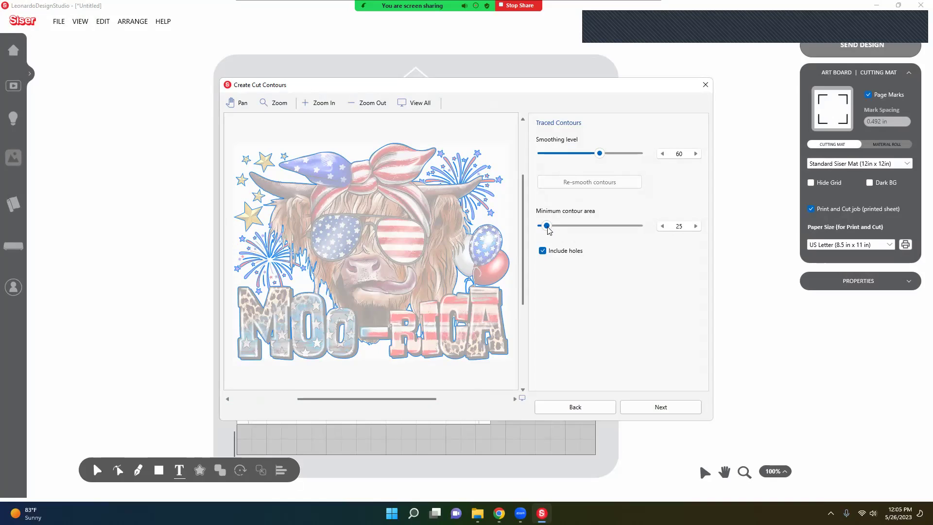
mouse_move(547, 226)
left_mouse_down()
mouse_move(613, 232)
mouse_move(547, 230)
left_mouse_up()
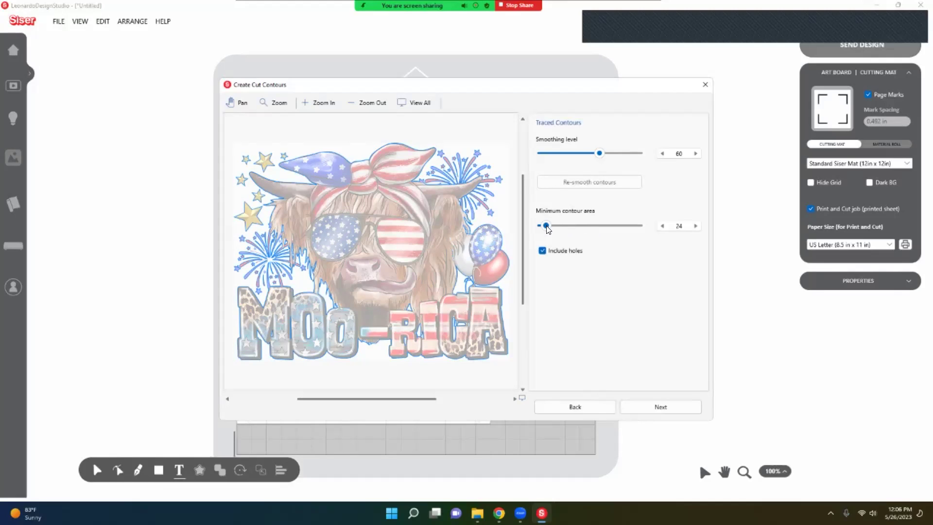
left_click(591, 406)
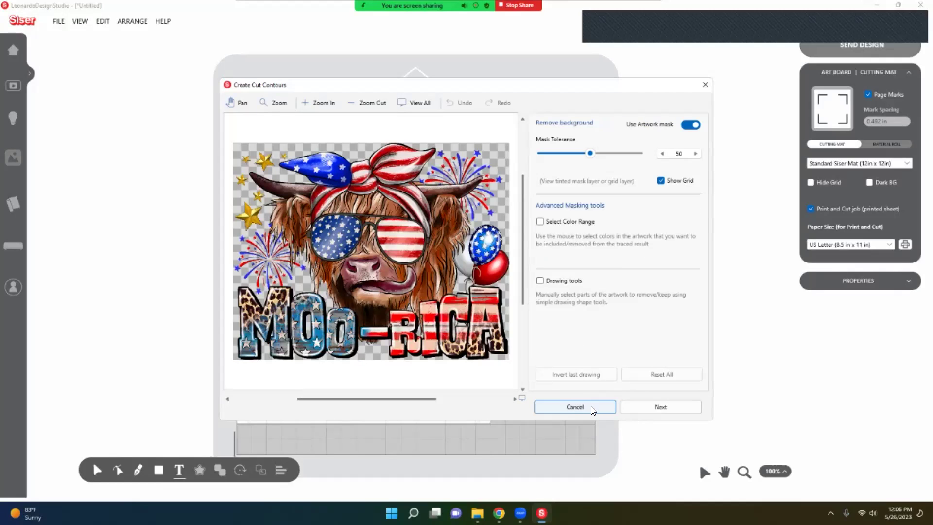
left_click(645, 407)
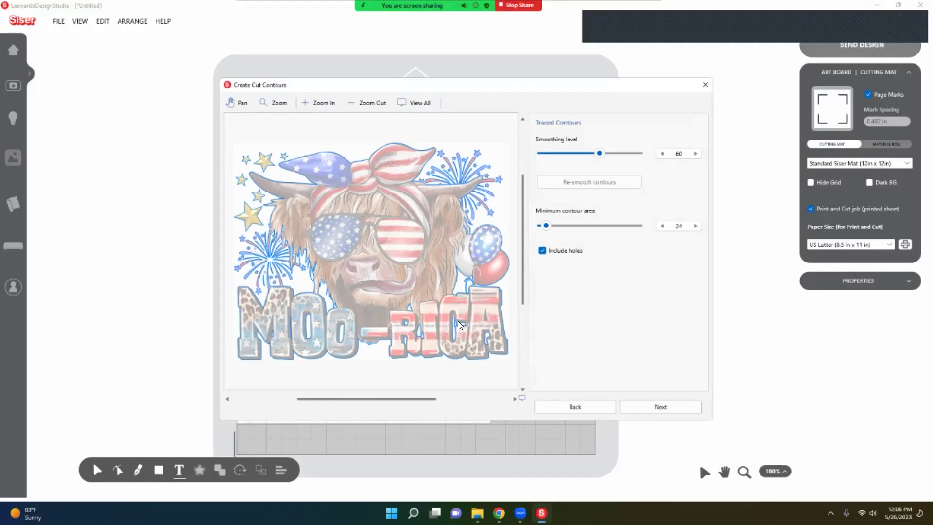
left_click(543, 251)
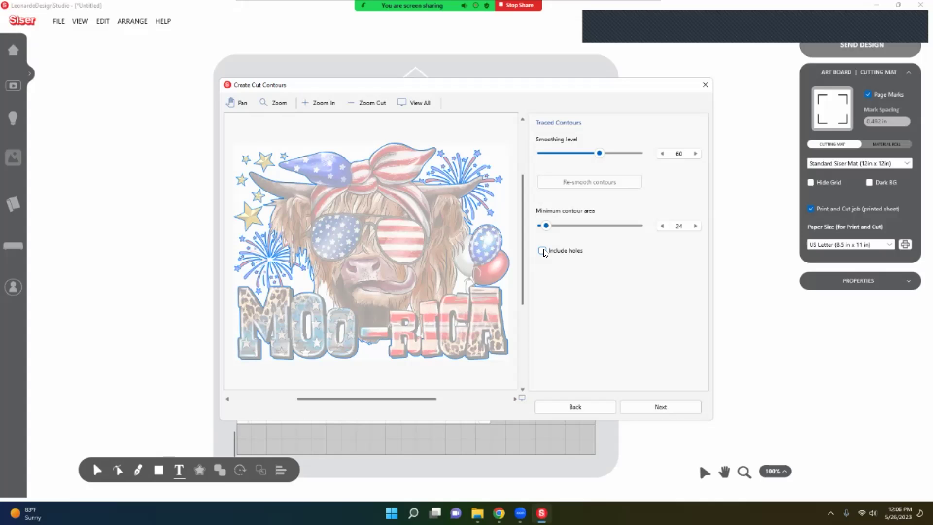
left_click(543, 251)
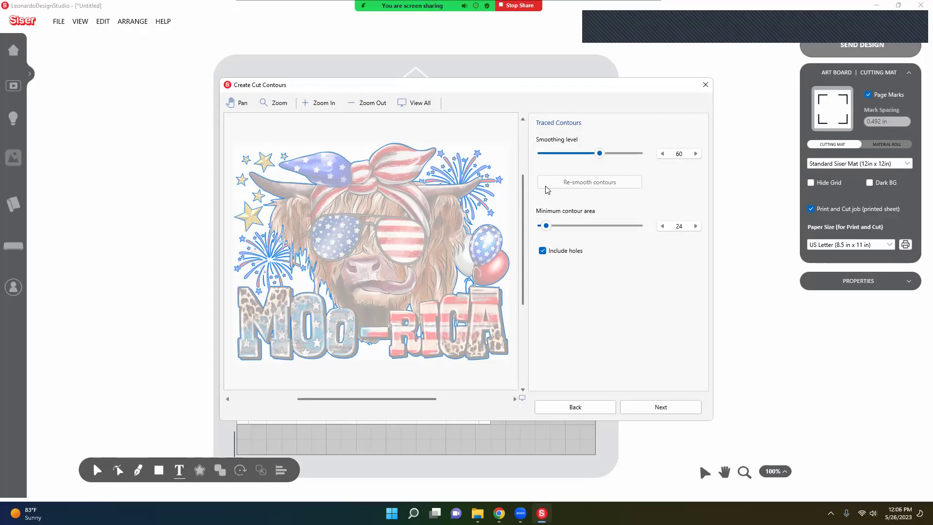
Include a contour bleed at offset 4 and place the 5.000 in Print and Cut artwork.
left_click(647, 409)
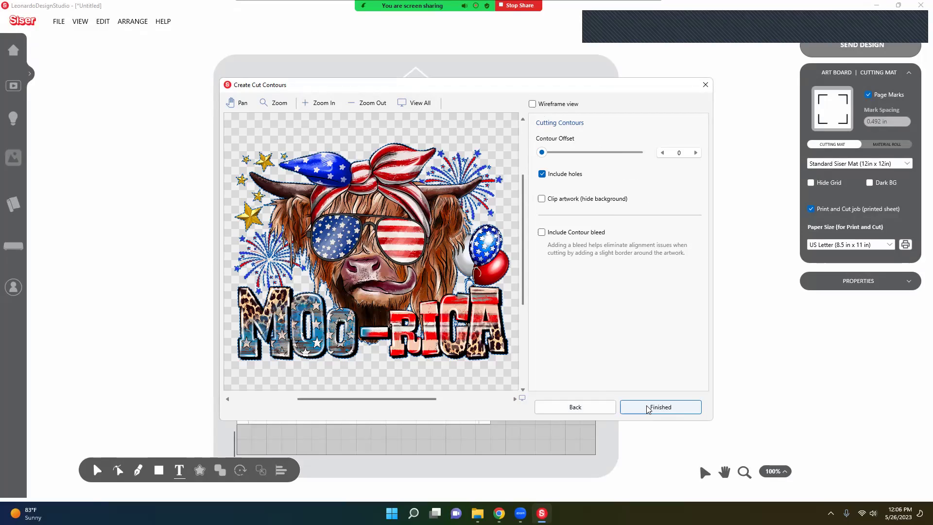
left_click(543, 233)
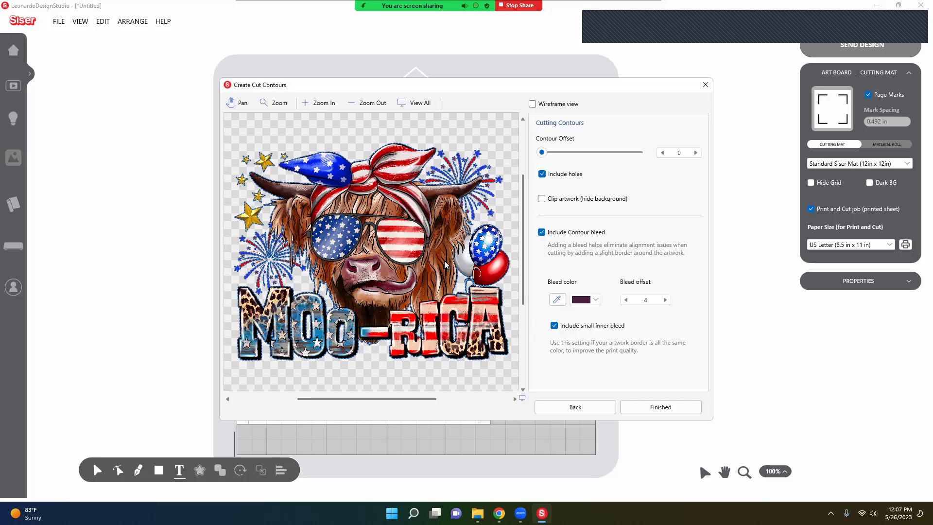
left_click(660, 407)
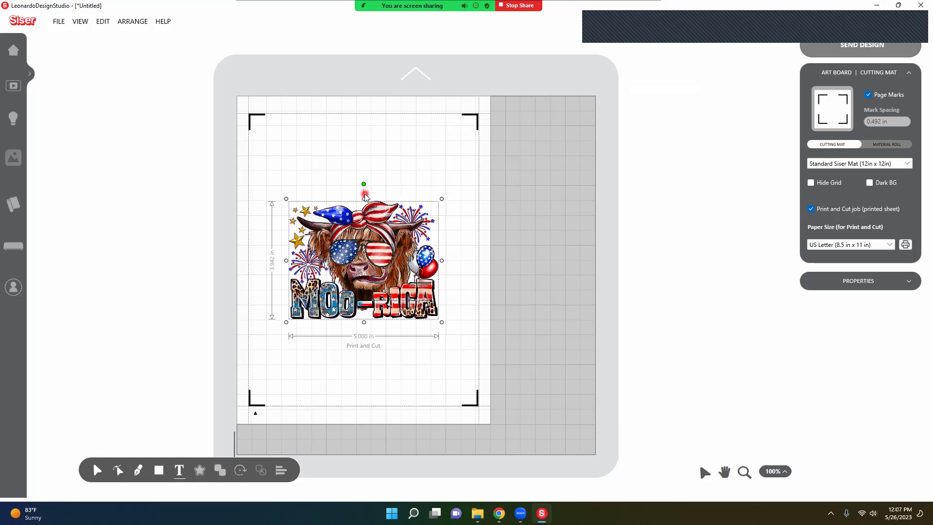
Rotate the MOO-RICA artwork 90° and scale it to 7.473 in wide within the page marks.
left_click_drag(366, 197, 287, 260)
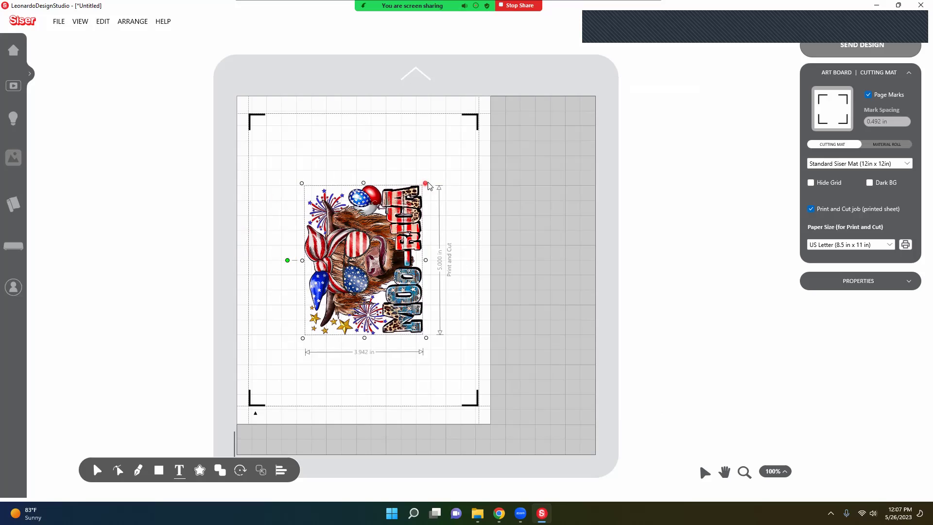
left_click_drag(434, 180, 481, 117)
left_click(386, 204)
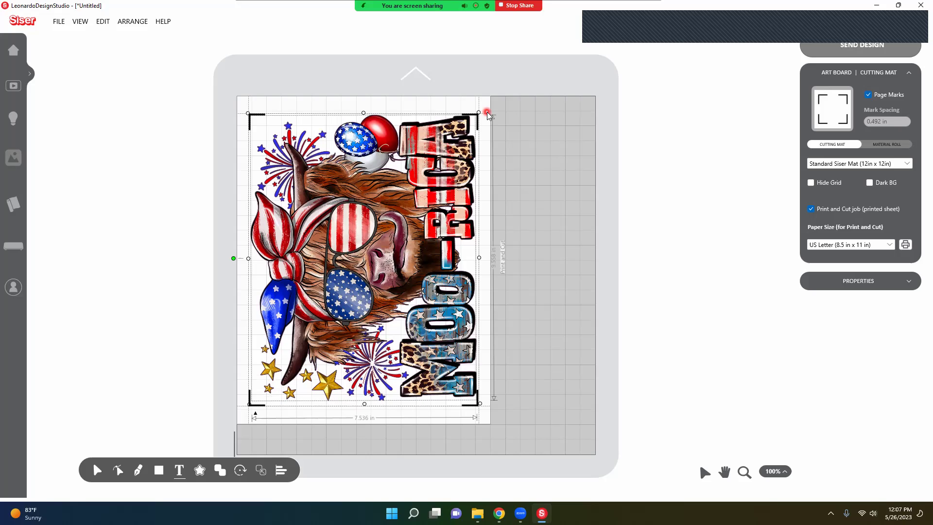
left_click_drag(479, 113, 476, 123)
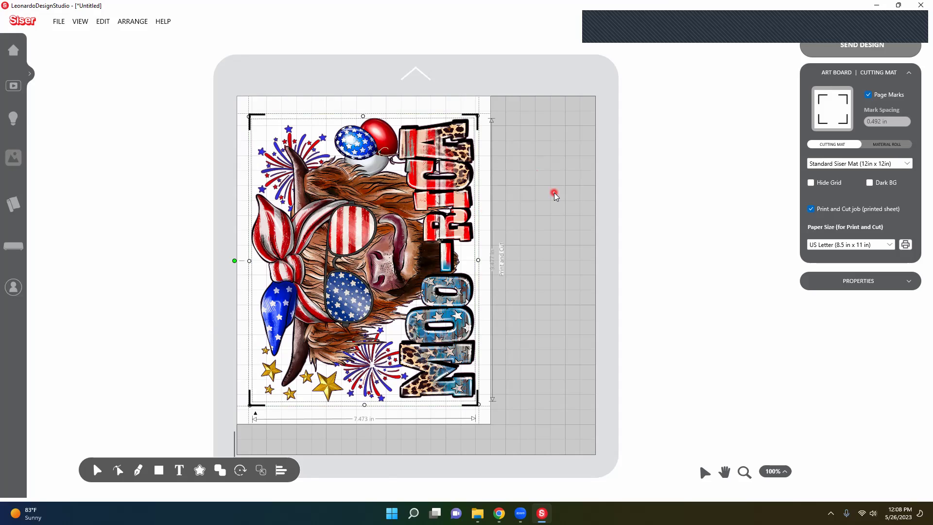
Set the Website Printer's Print Quality to Best in the Print Page Size properties.
left_click(58, 22)
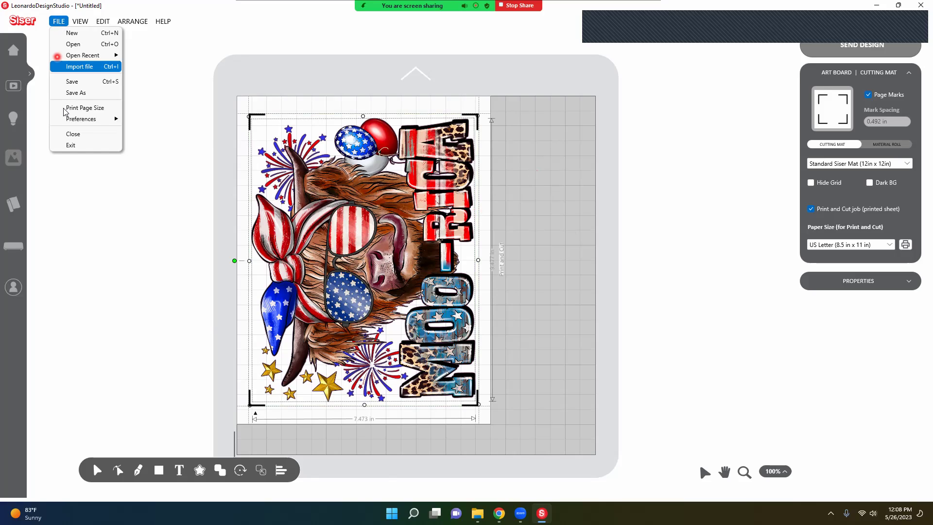
left_click(82, 108)
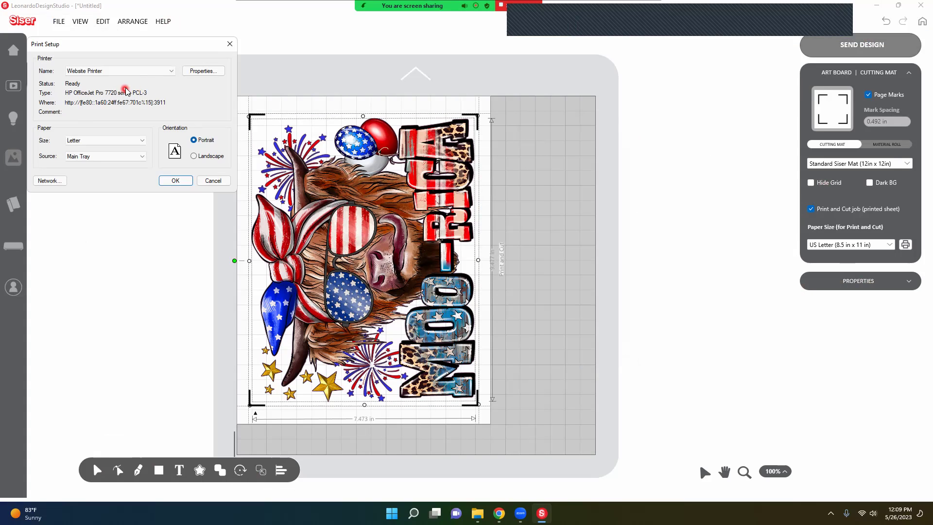
left_click(192, 72)
left_click(248, 180)
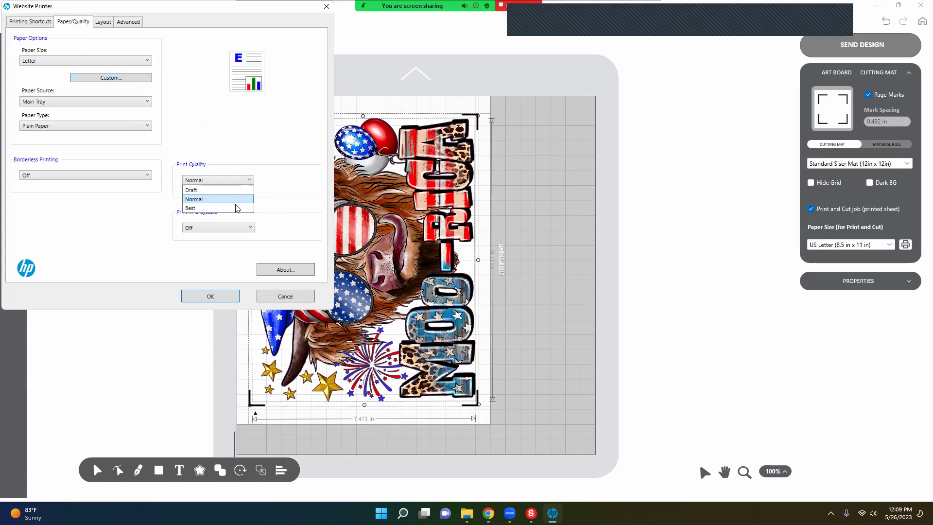
left_click(236, 208)
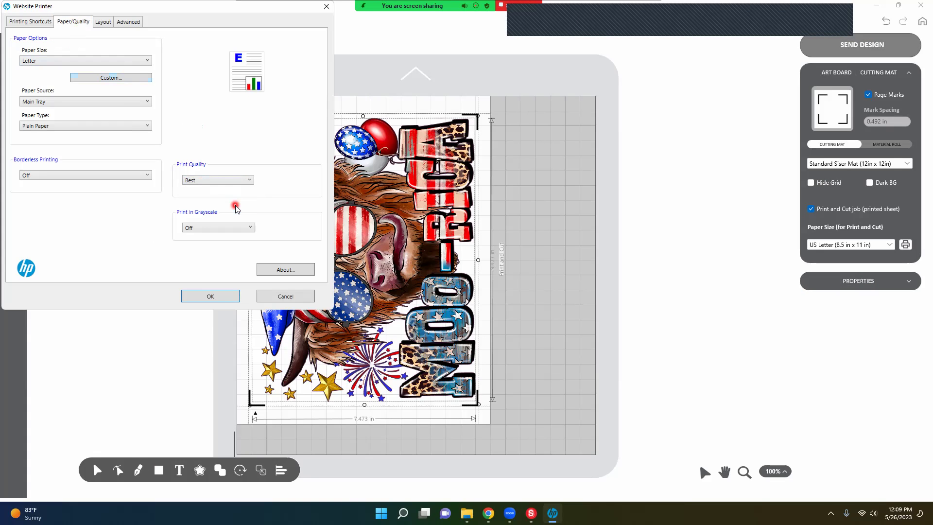
left_click(211, 295)
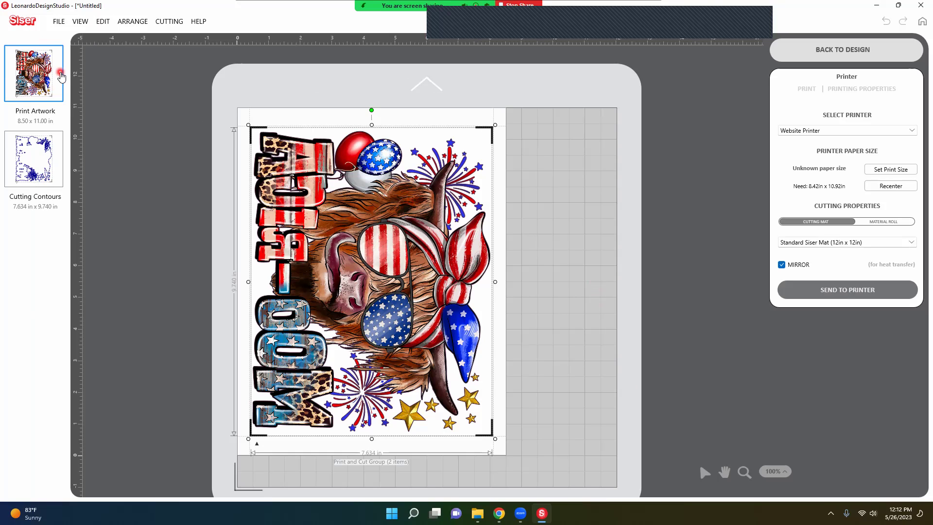
Check the Cutting Contours preview, then set Letter paper and turn MIRROR off for the print artwork.
left_click(47, 158)
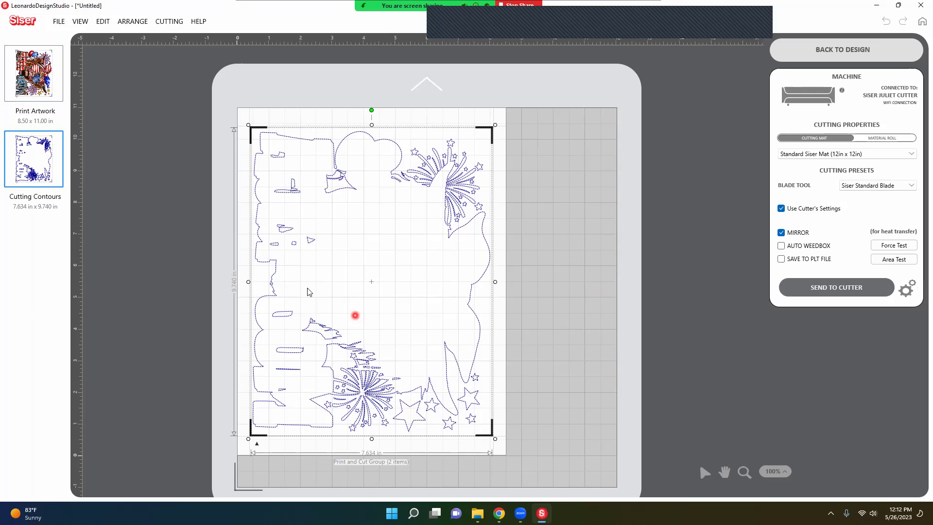
left_click(48, 73)
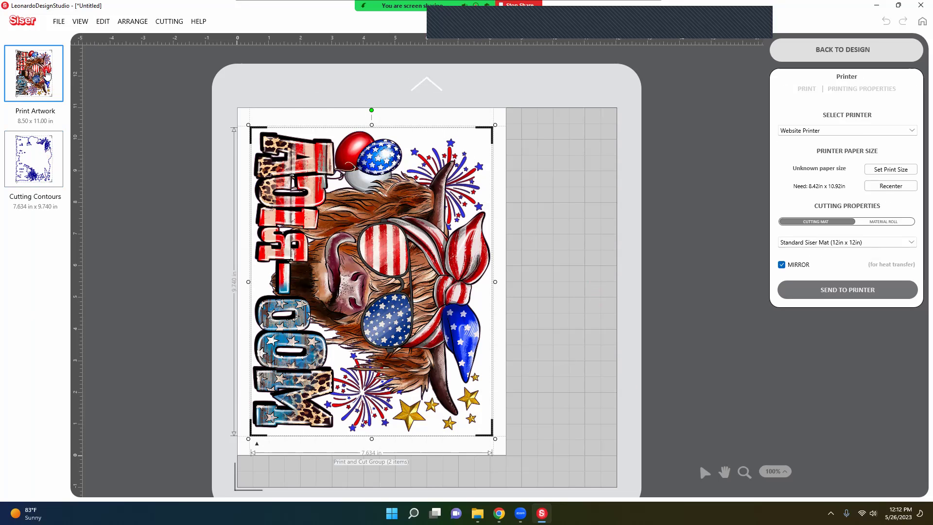
left_click(897, 171)
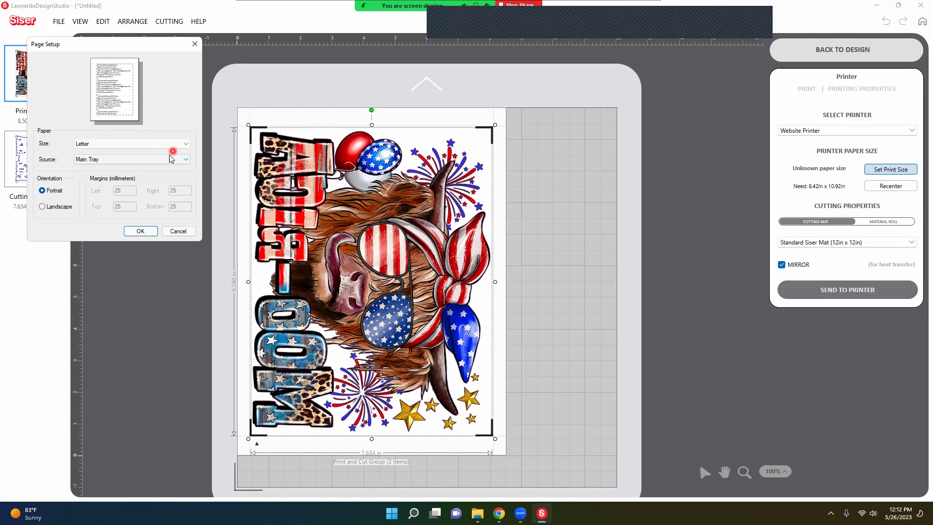
left_click(140, 231)
left_click(782, 265)
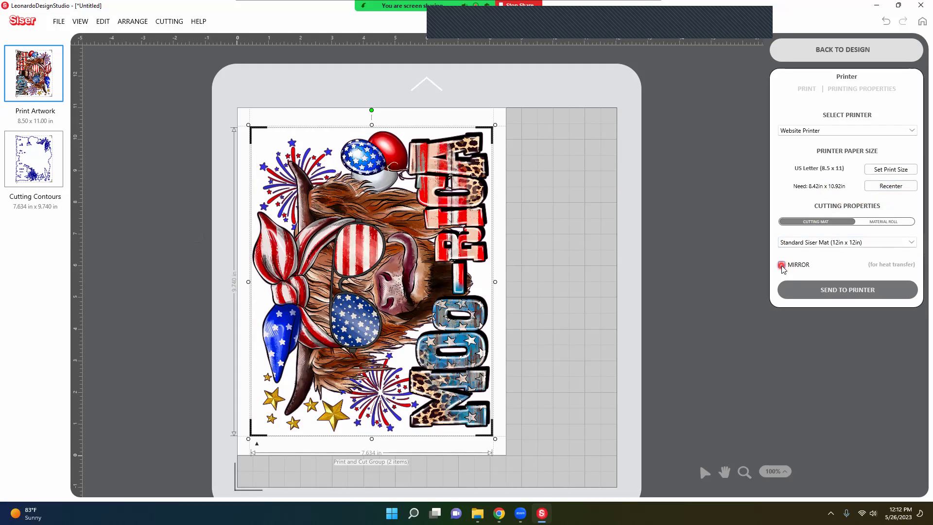
left_click(781, 265)
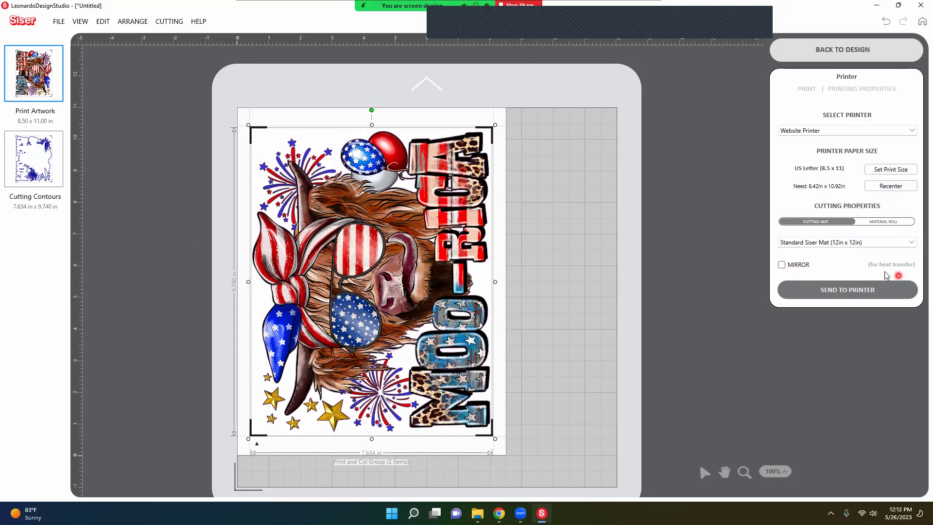
left_click(845, 267)
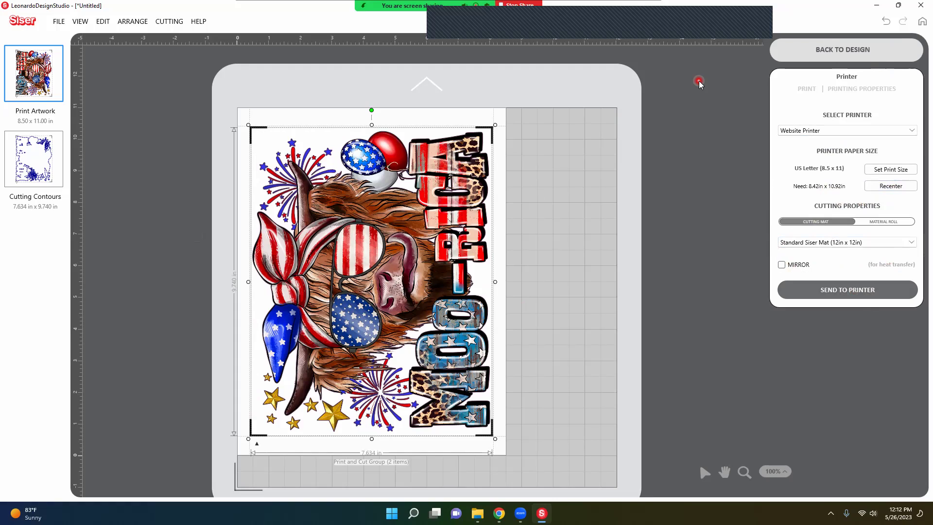
Send the MOO-RICA artwork to the Website Printer, confirming Best quality in Preferences, and print.
left_click(867, 296)
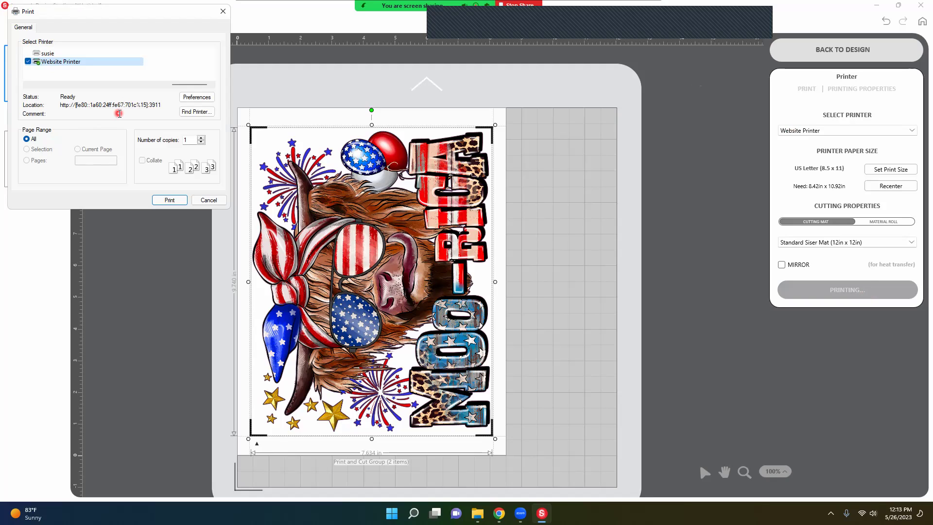
left_click(197, 98)
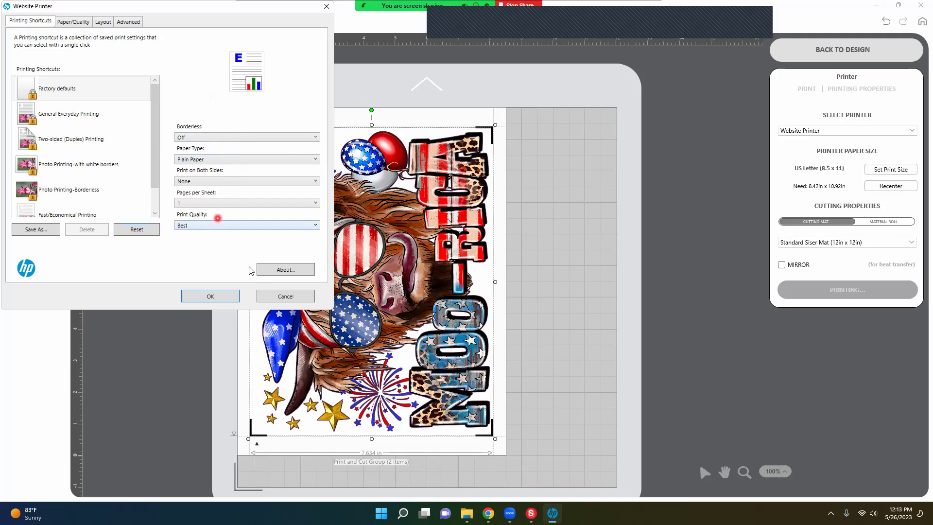
left_click(225, 297)
left_click(169, 200)
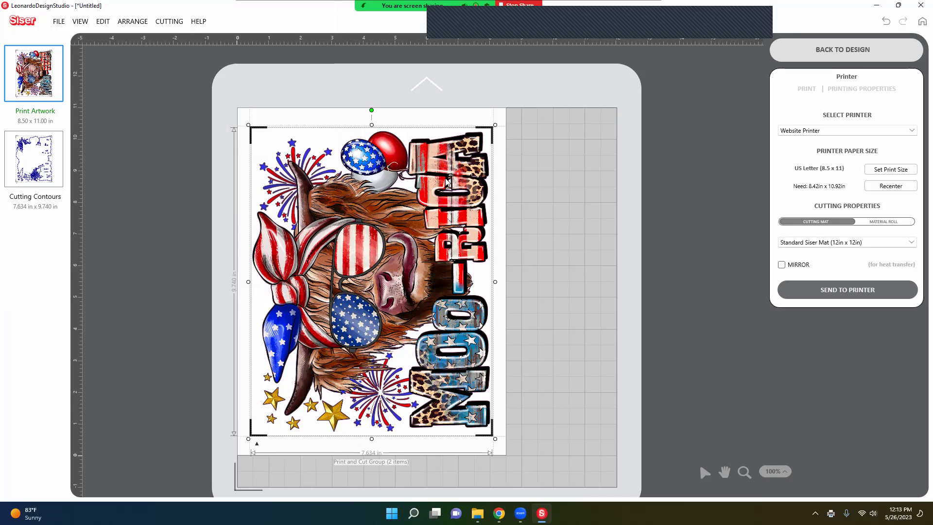
left_click(160, 109)
left_click(42, 173)
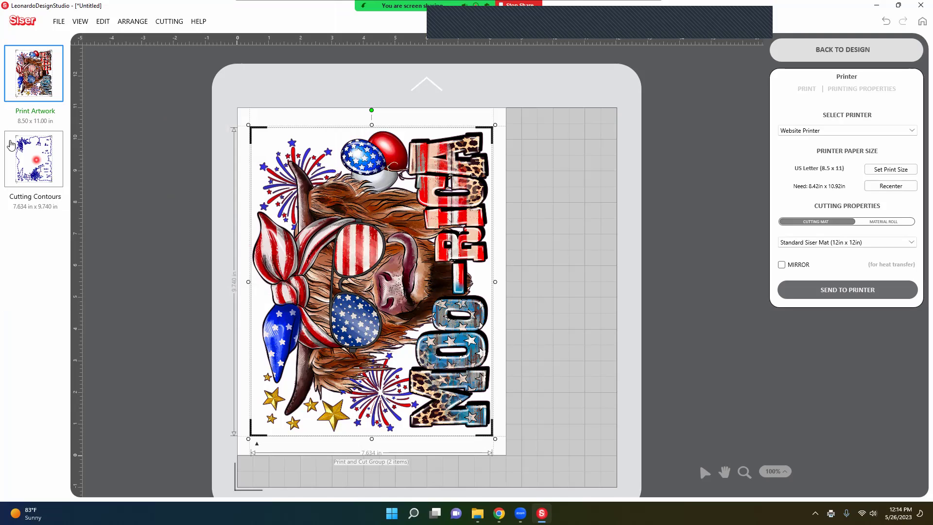
left_click(131, 149)
left_click(124, 190)
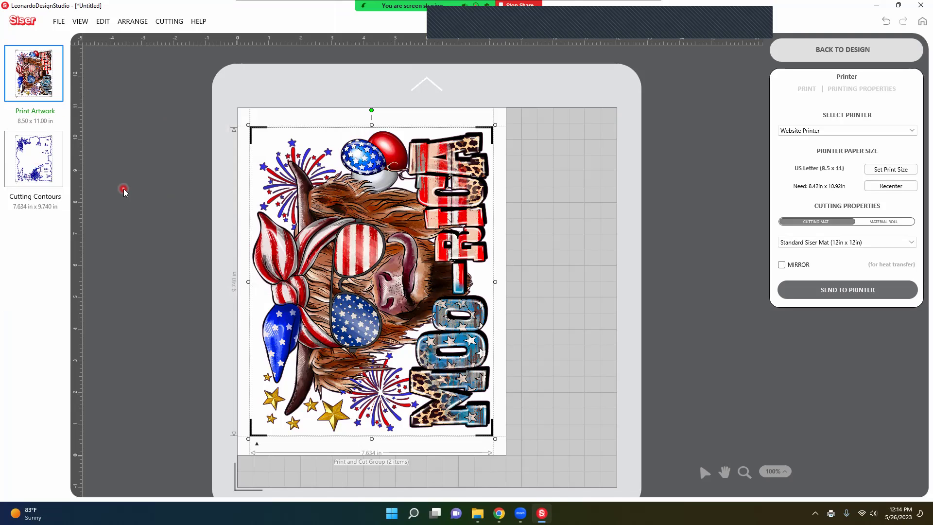